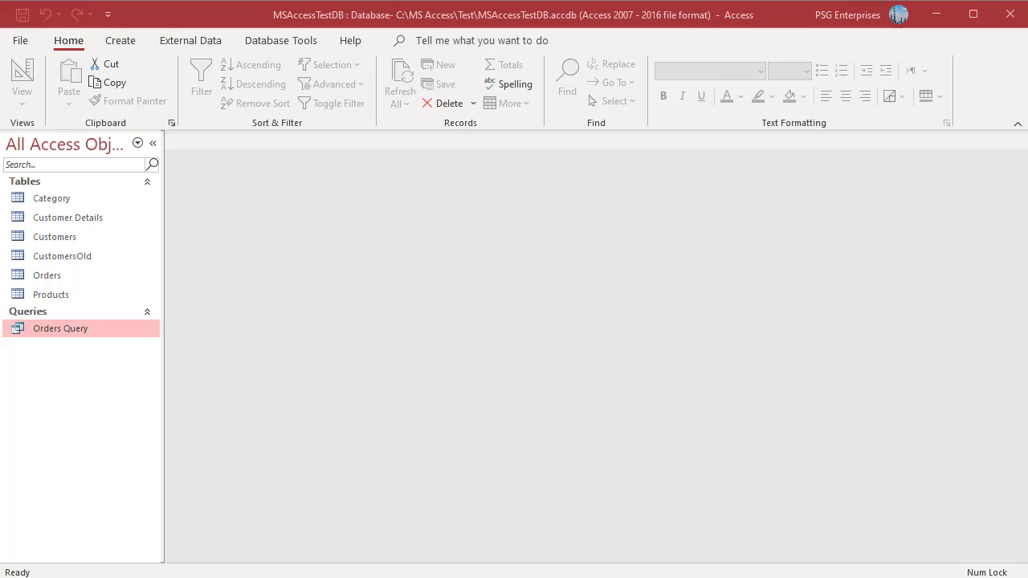
# Open Orders Query in Design View and set the First Name column's Sort to Ascending
pyautogui.rightClick(70, 331)
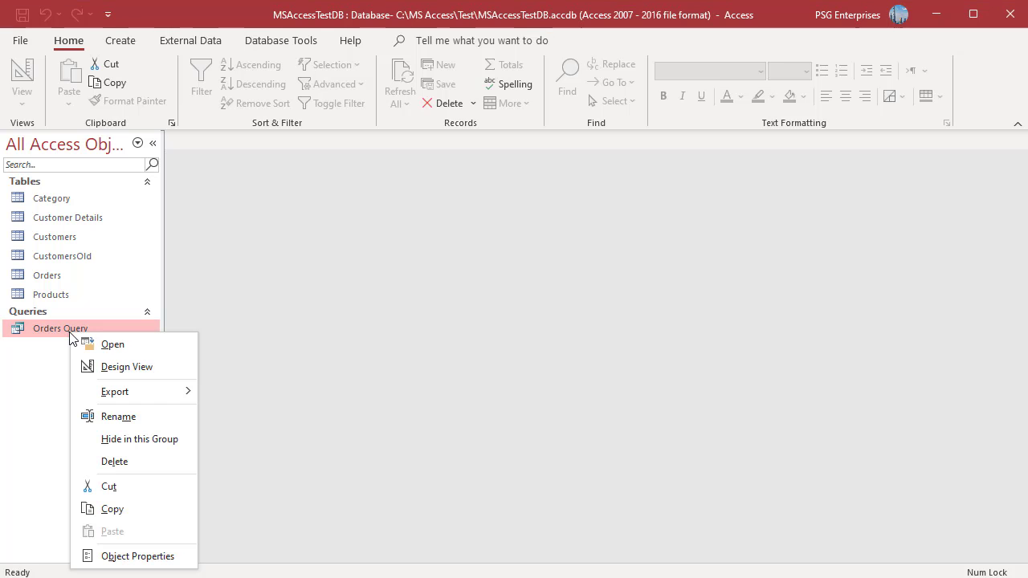
pyautogui.click(116, 369)
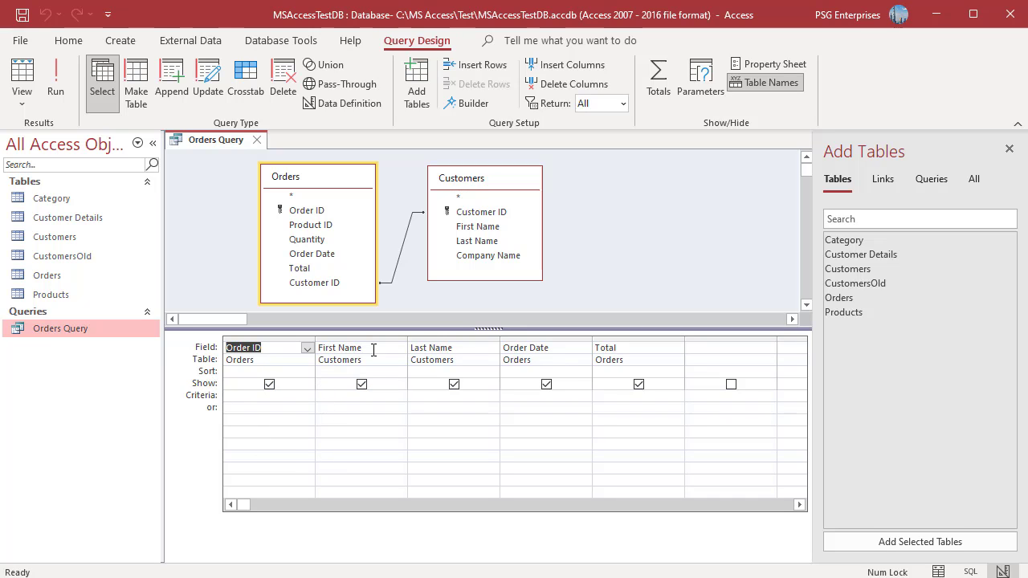
pyautogui.click(399, 372)
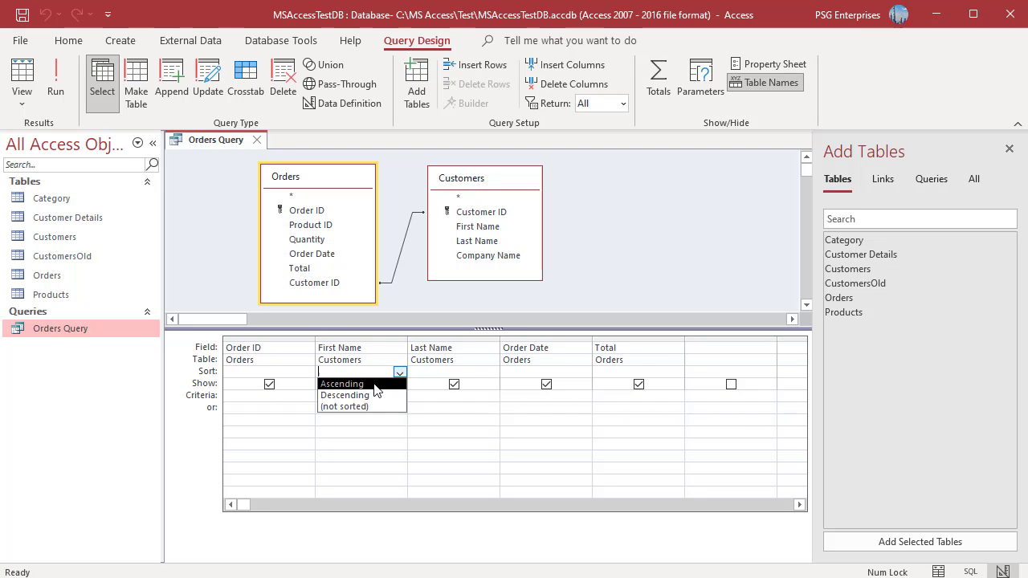
pyautogui.click(369, 384)
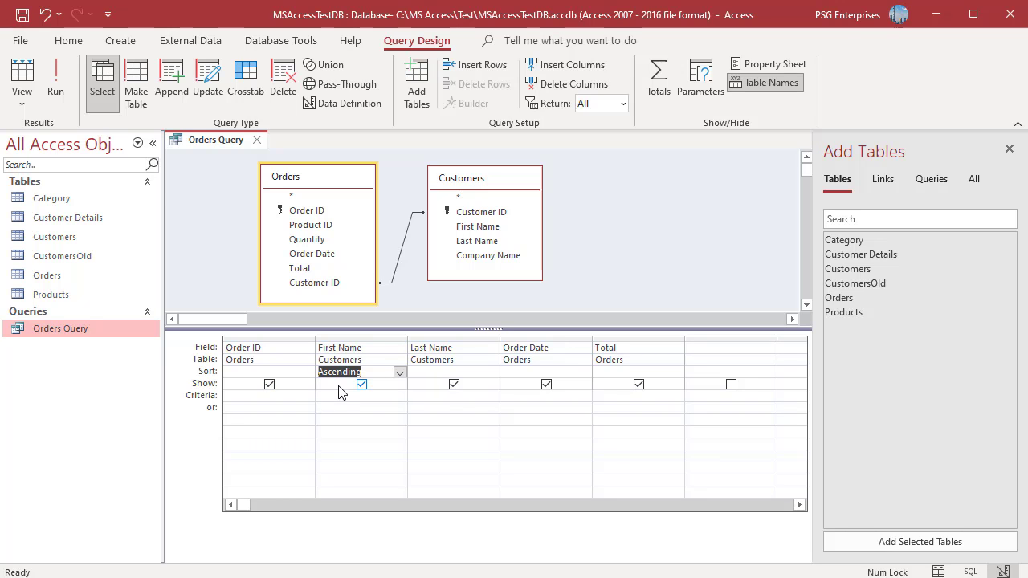
pyautogui.click(64, 92)
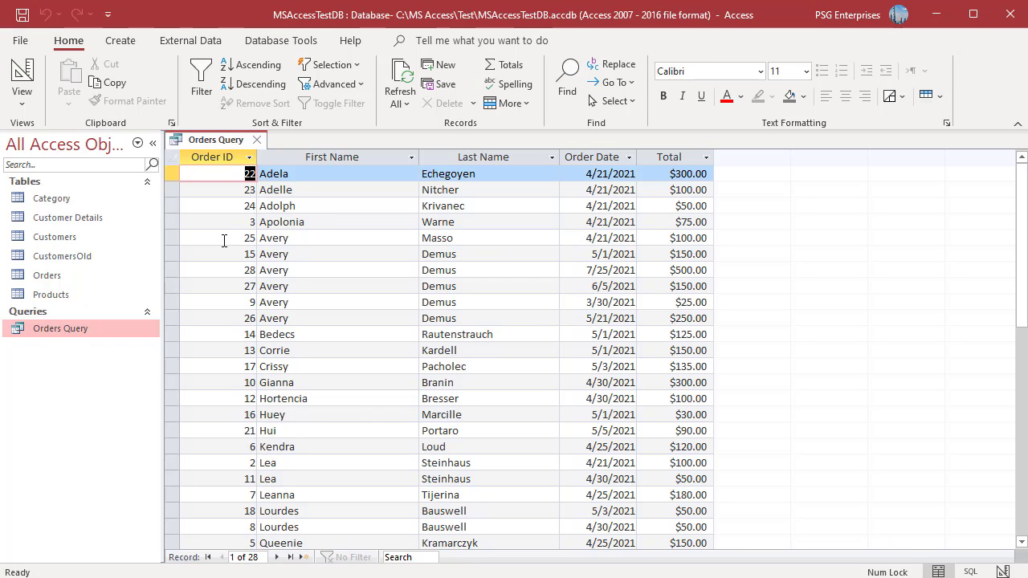
pyautogui.rightClick(211, 141)
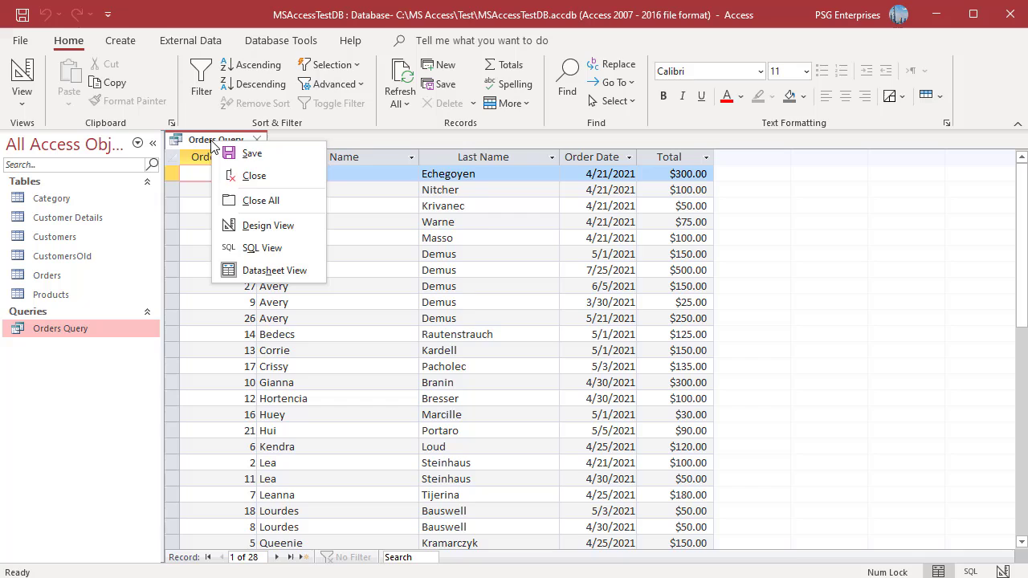
pyautogui.click(261, 224)
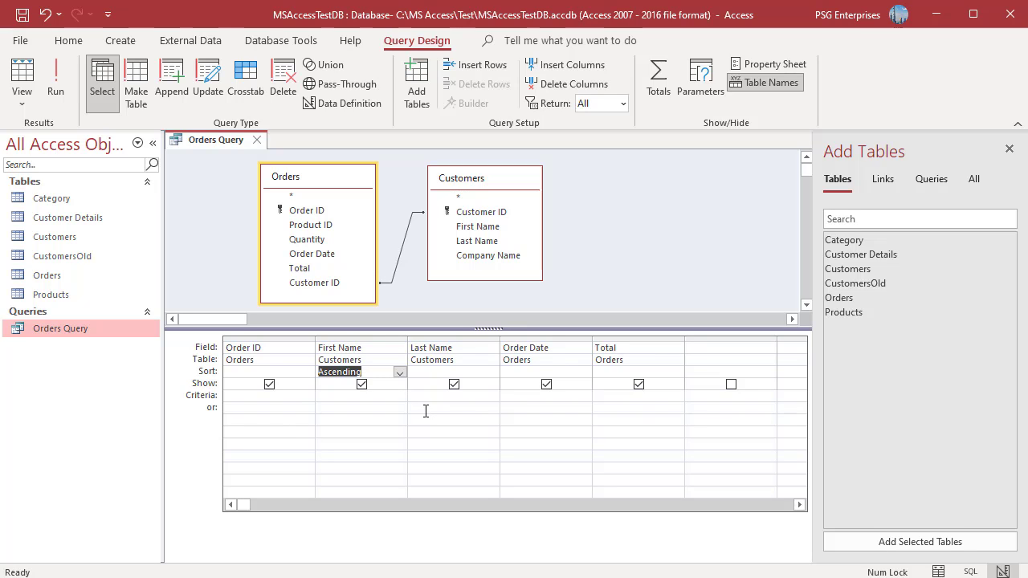
# Set Last Name and Order Date to Ascending and run the query, showing 28 sorted records
pyautogui.click(492, 372)
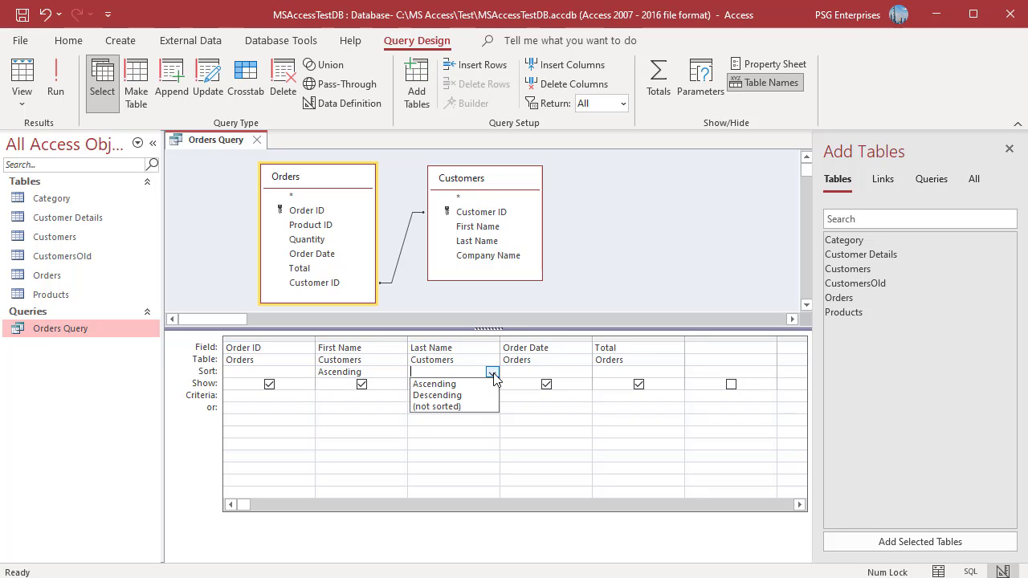
pyautogui.click(443, 384)
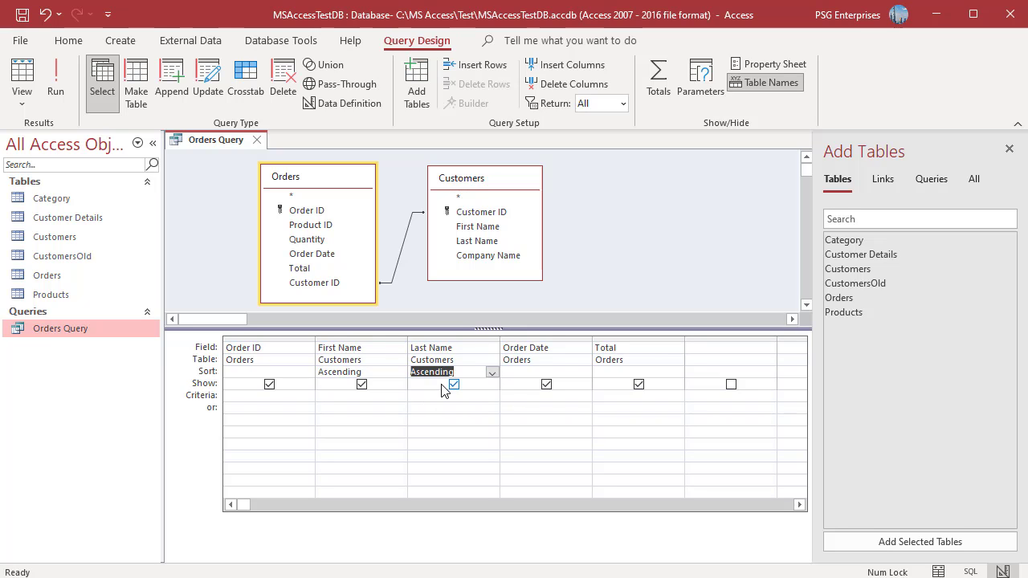
pyautogui.click(584, 372)
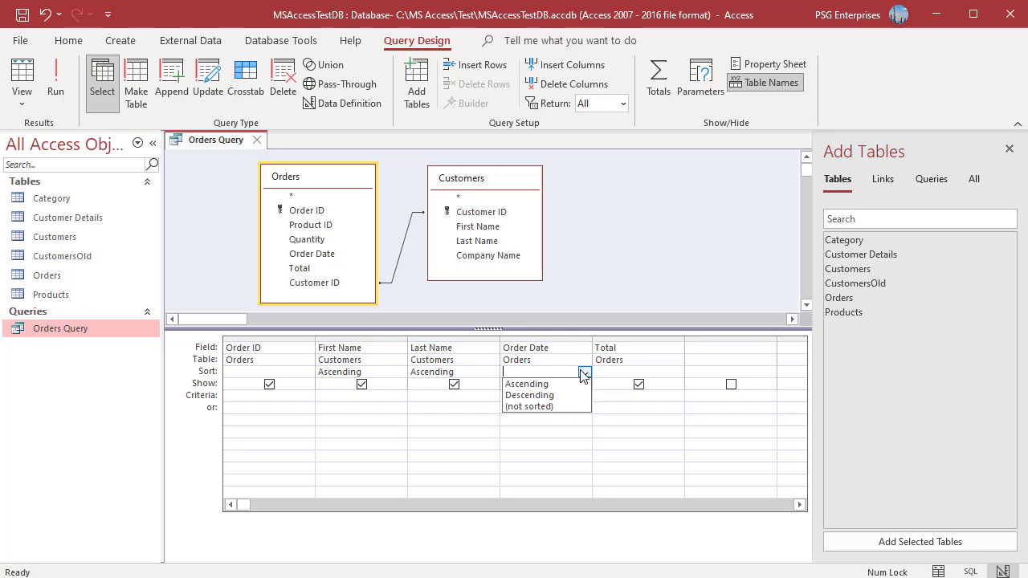
pyautogui.click(544, 386)
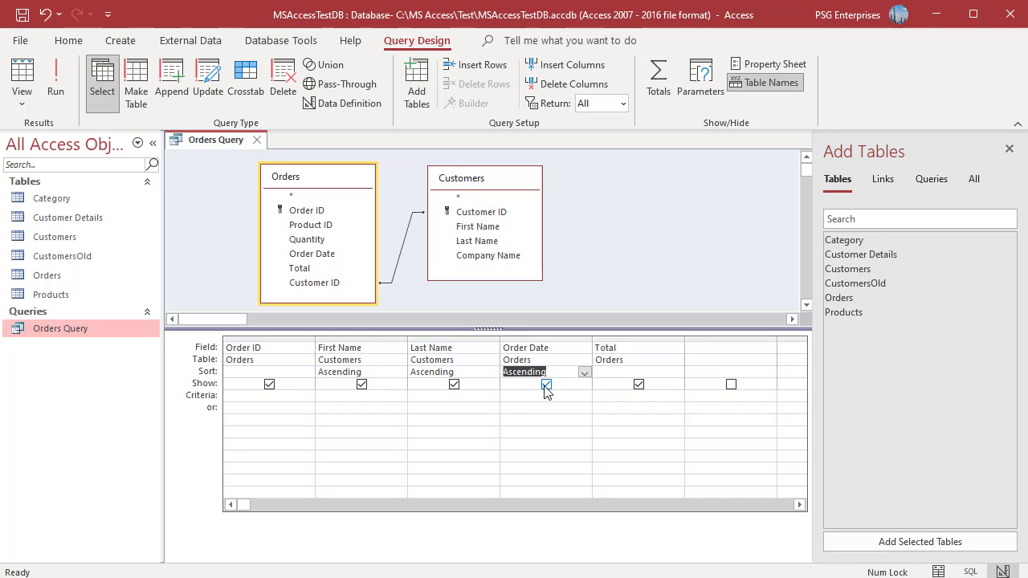
pyautogui.click(51, 80)
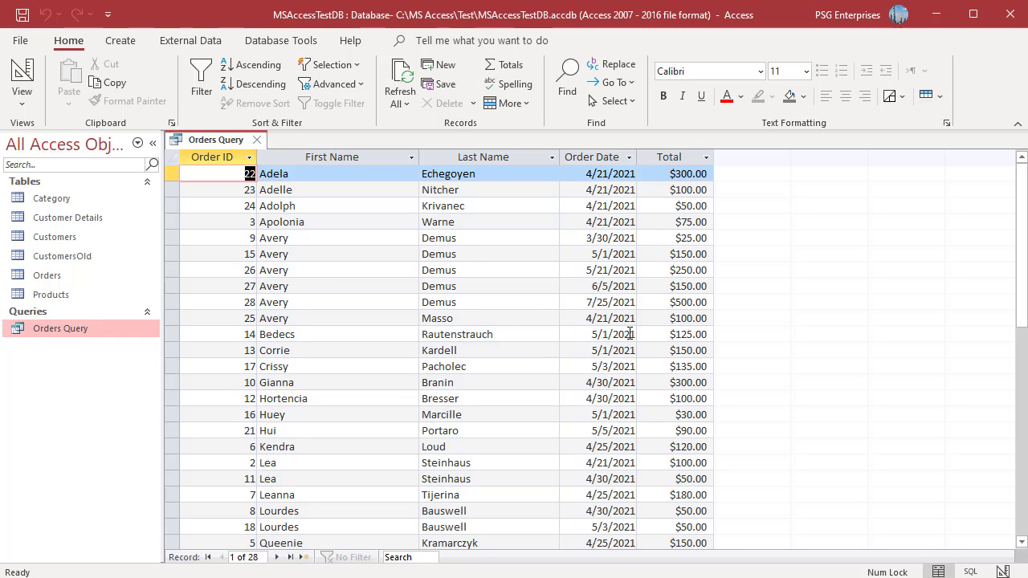
# Review the SQL ORDER BY on First Name, Last Name and Order Date, then return to Design View
pyautogui.rightClick(223, 140)
pyautogui.click(264, 248)
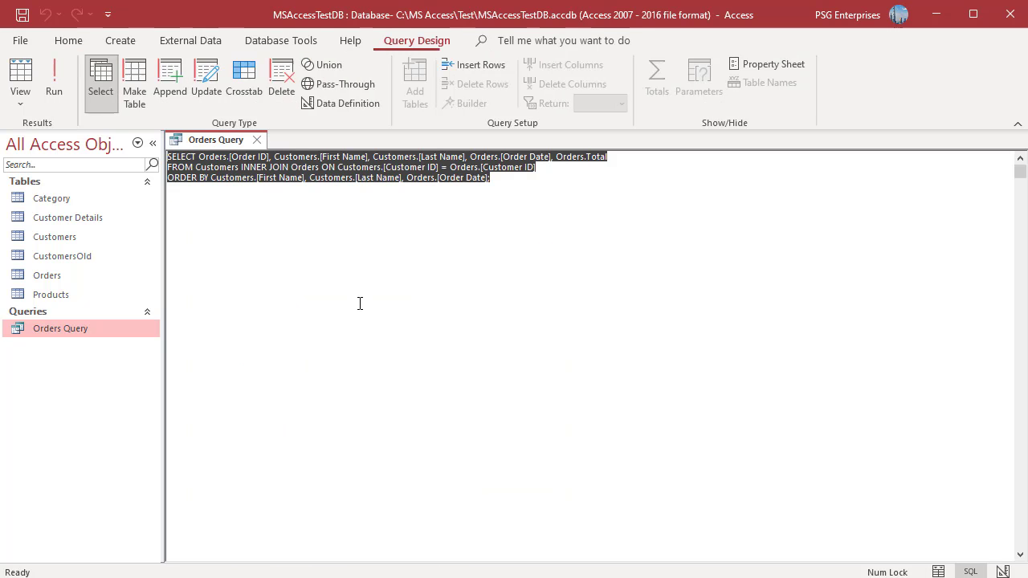
pyautogui.click(312, 223)
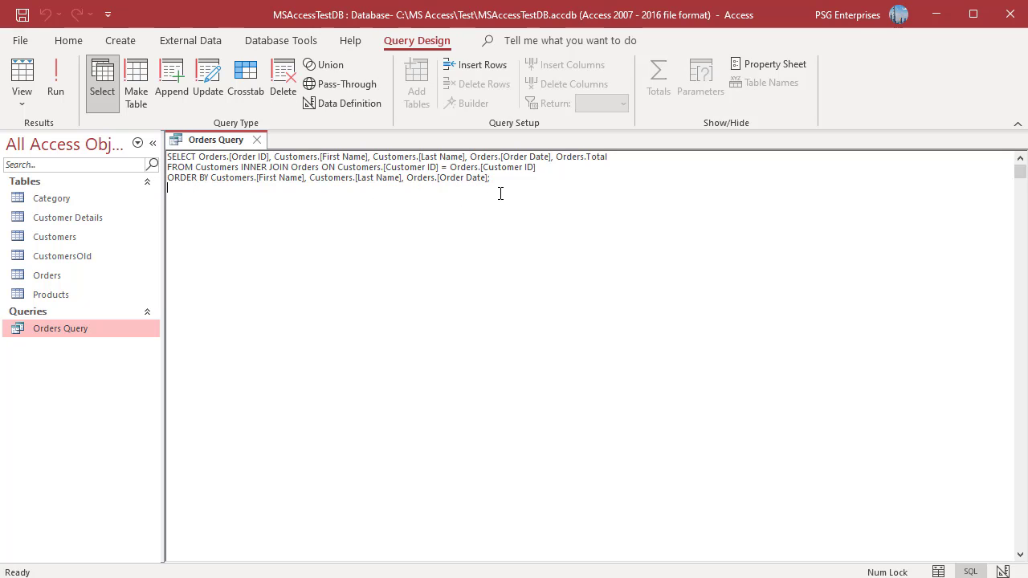
pyautogui.rightClick(206, 143)
pyautogui.click(249, 224)
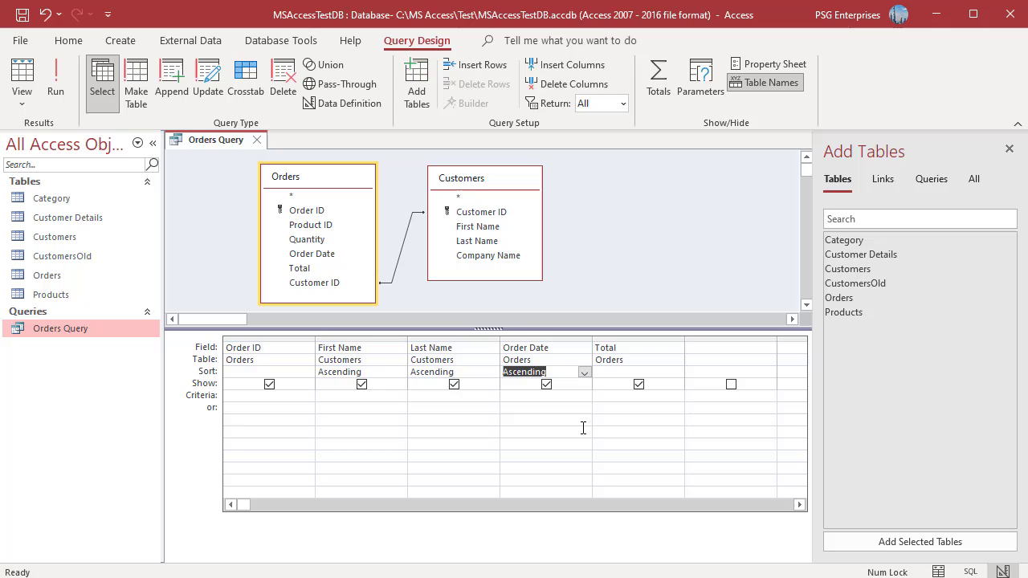
# Set the Order Date and Last Name sorts to (not sorted) and rerun the query
pyautogui.click(584, 372)
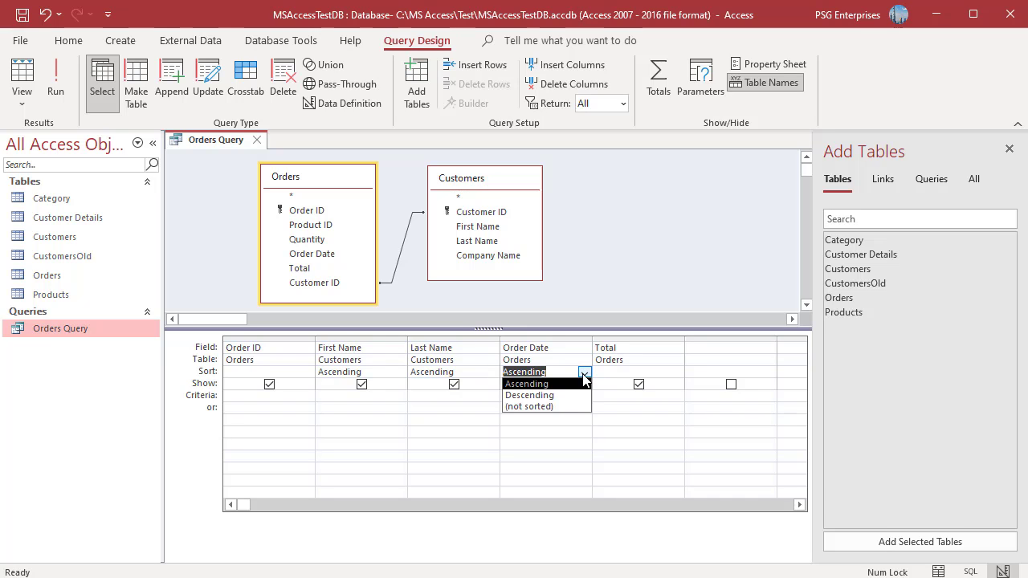
pyautogui.click(547, 407)
pyautogui.click(491, 372)
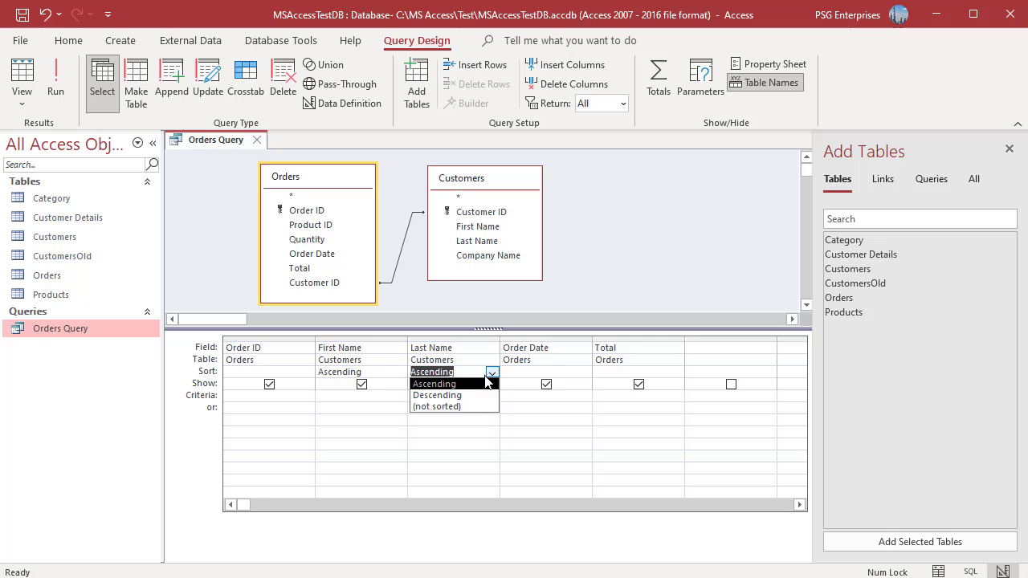
pyautogui.click(456, 407)
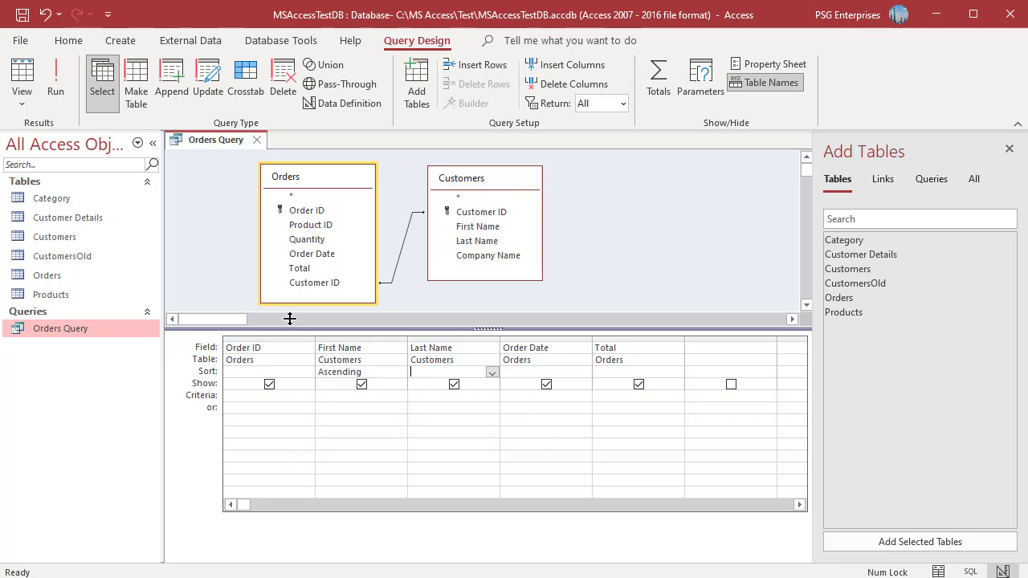
pyautogui.click(54, 100)
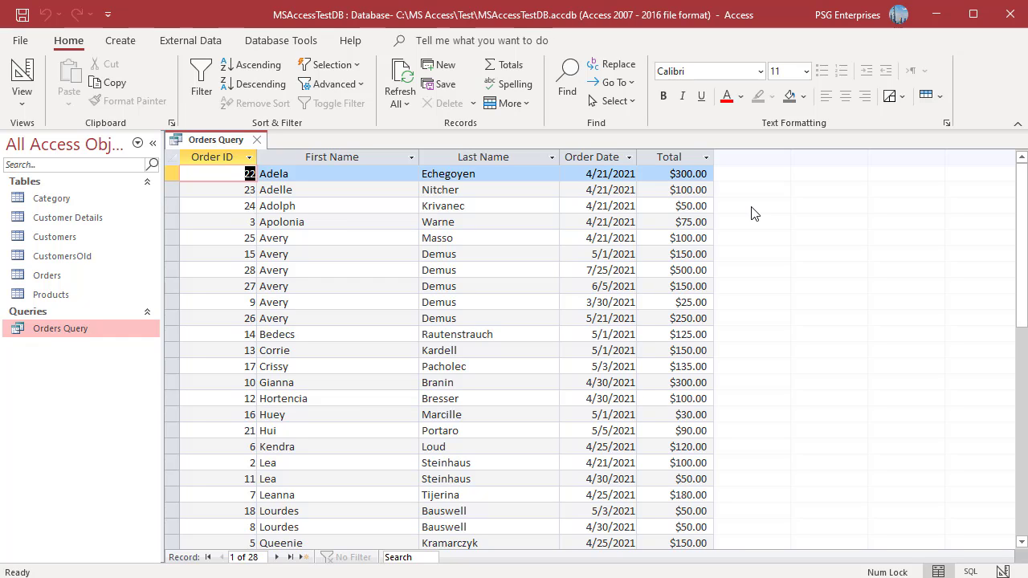
# Sort the results by Total smallest to largest, then switch to descending so the $500 order leads
pyautogui.click(708, 158)
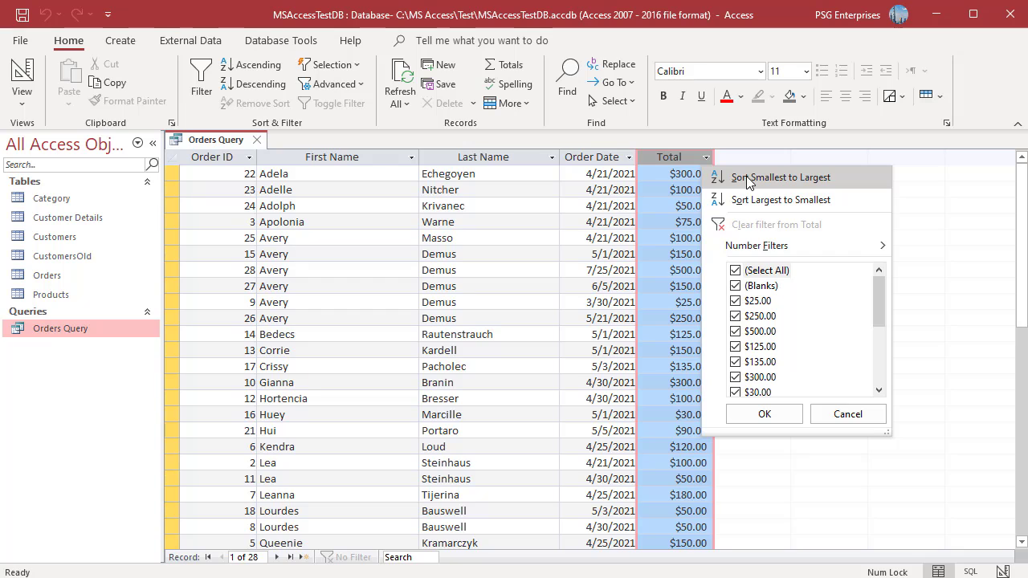
pyautogui.click(746, 177)
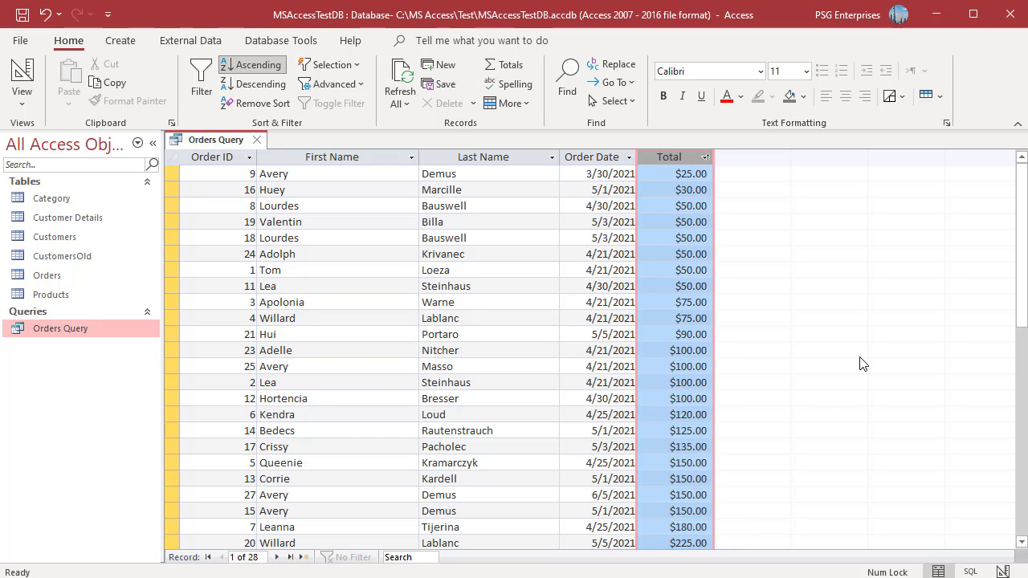
pyautogui.click(265, 85)
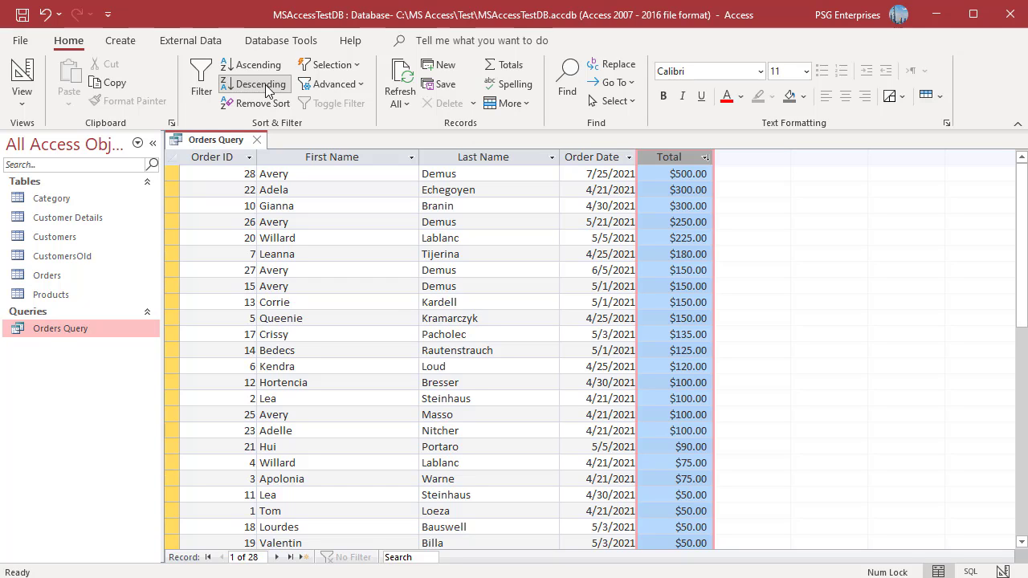
pyautogui.rightClick(230, 142)
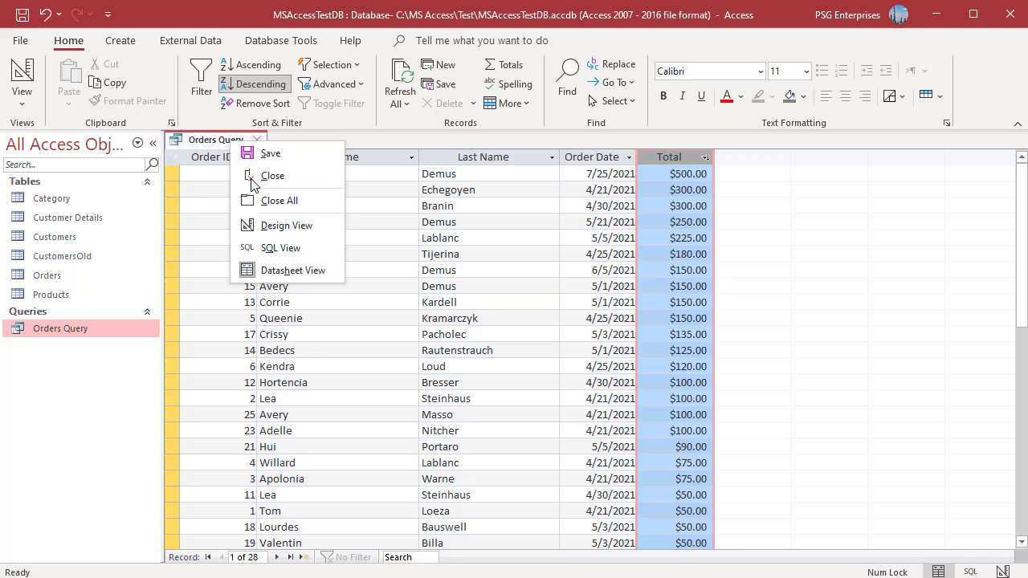
pyautogui.click(271, 252)
pyautogui.click(276, 253)
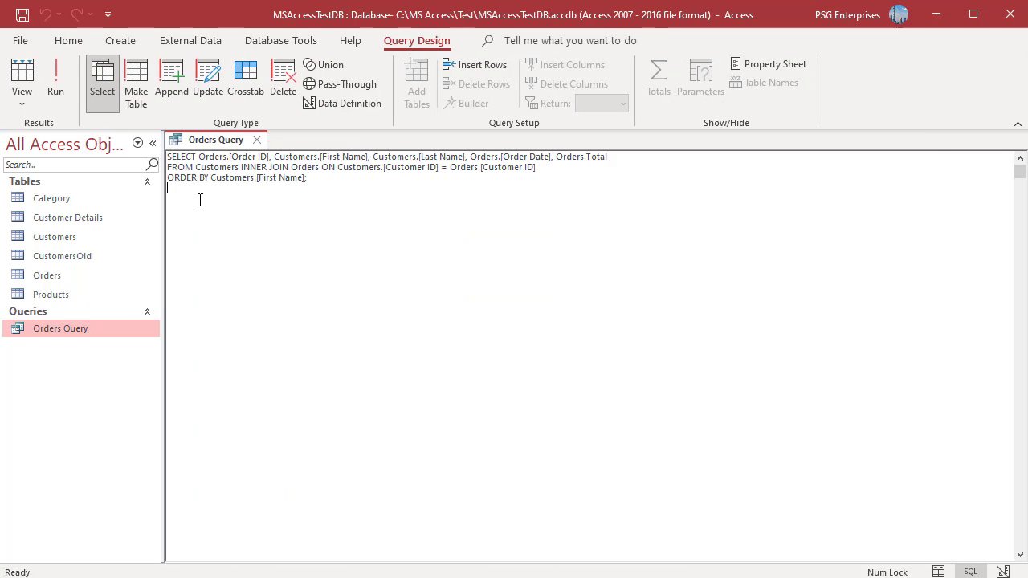
pyautogui.rightClick(217, 143)
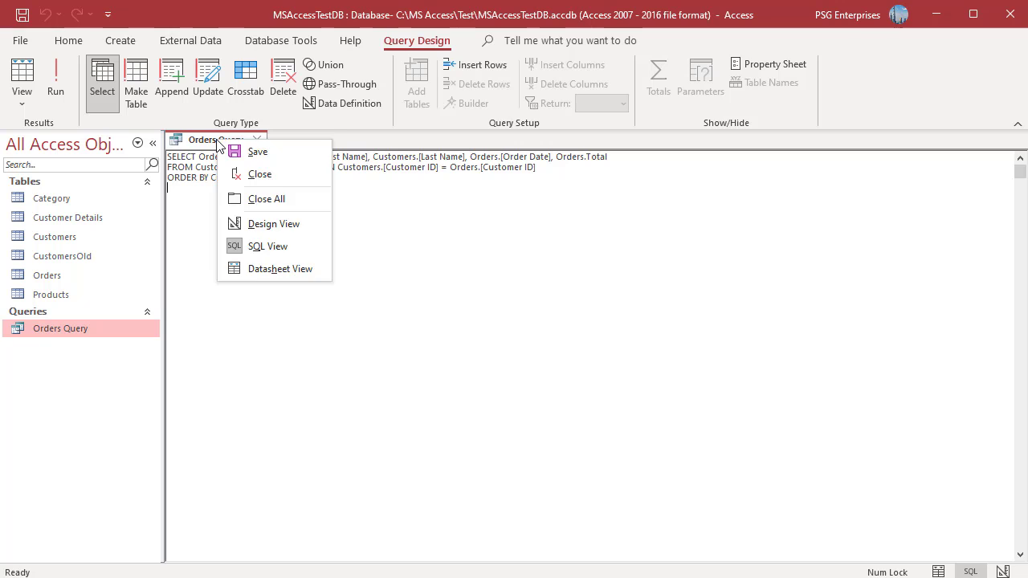
pyautogui.click(270, 269)
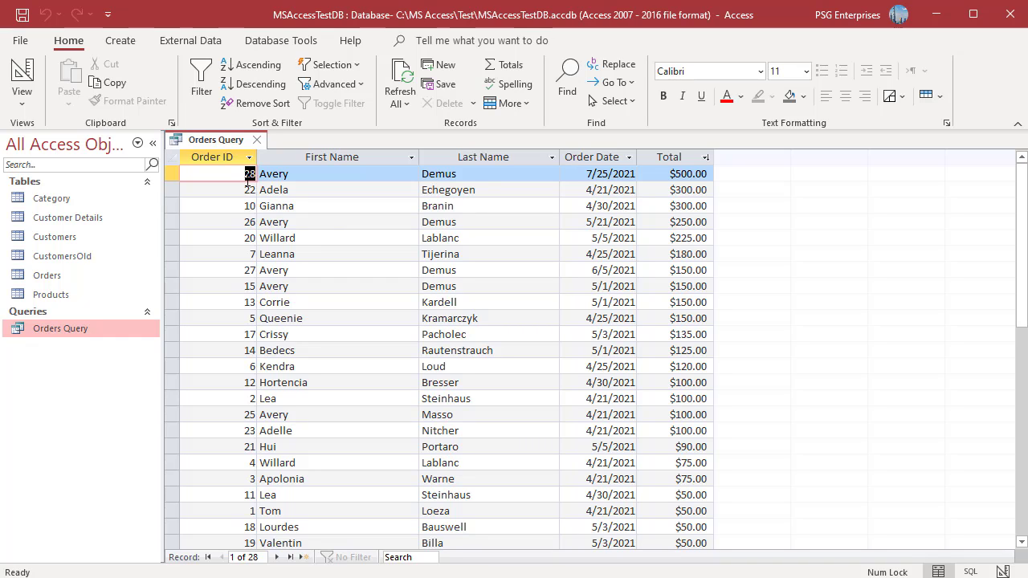
# Remove the Total sort and reopen Orders Query in Design View
pyautogui.click(251, 109)
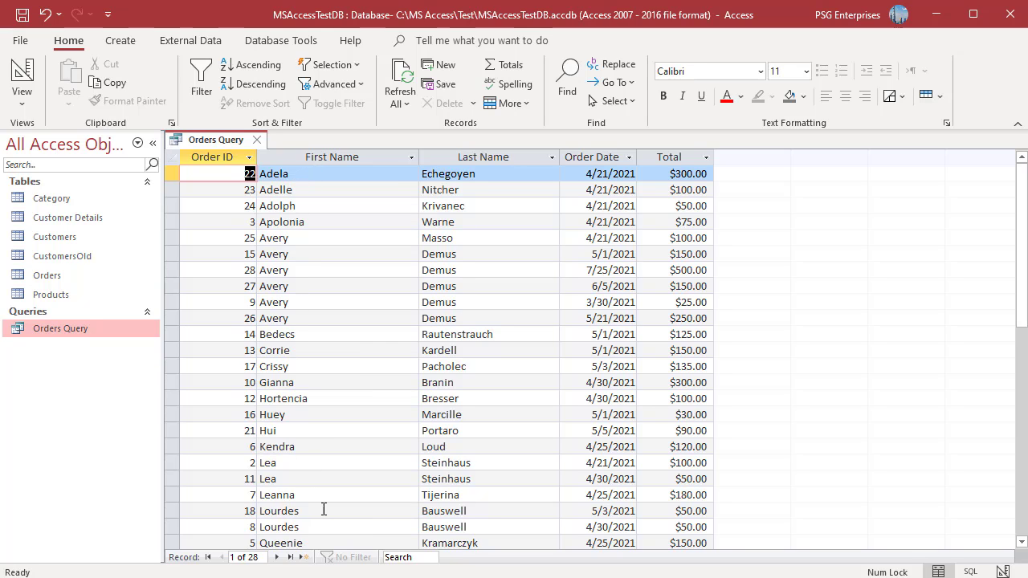
pyautogui.rightClick(69, 329)
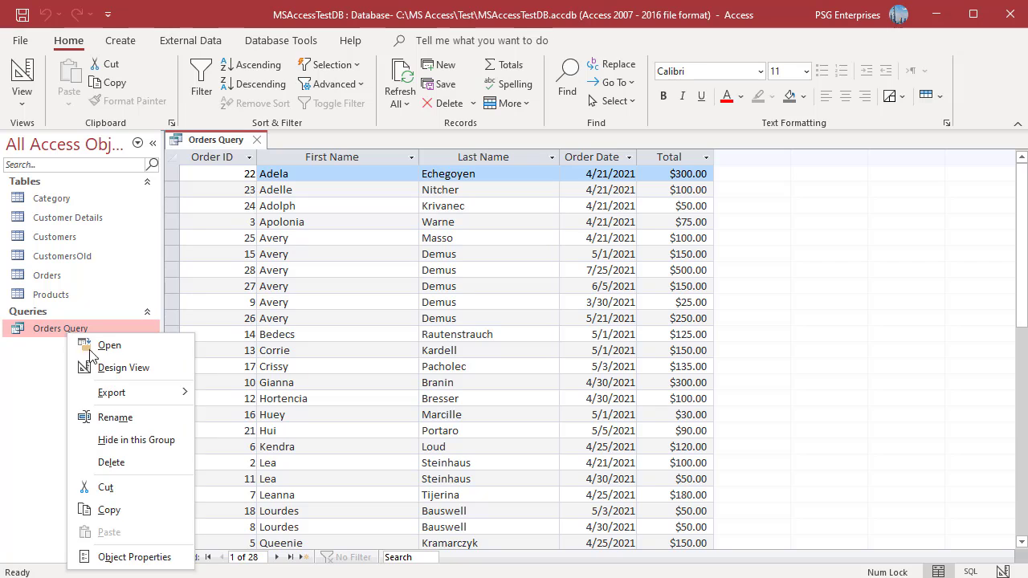
pyautogui.click(142, 375)
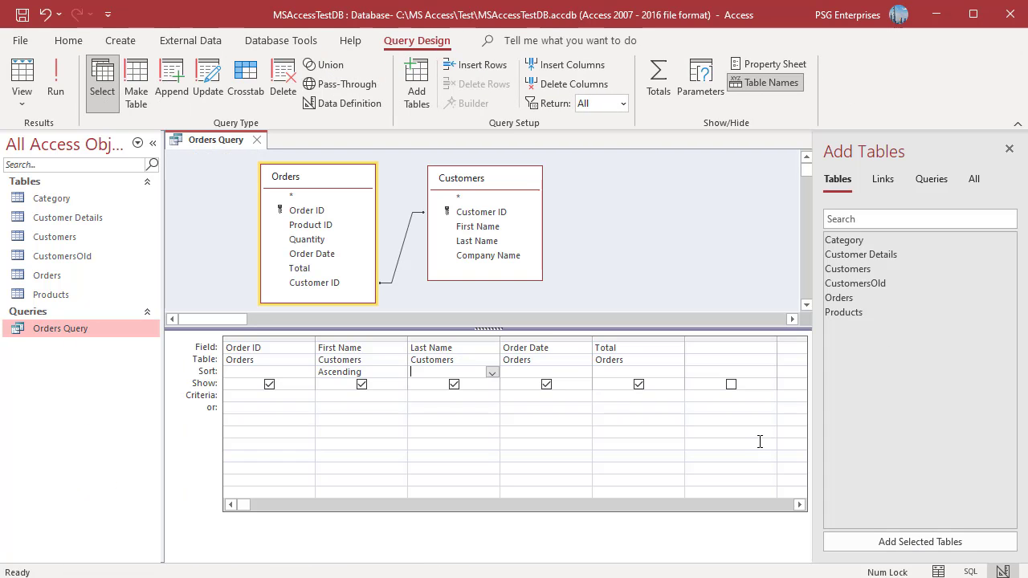